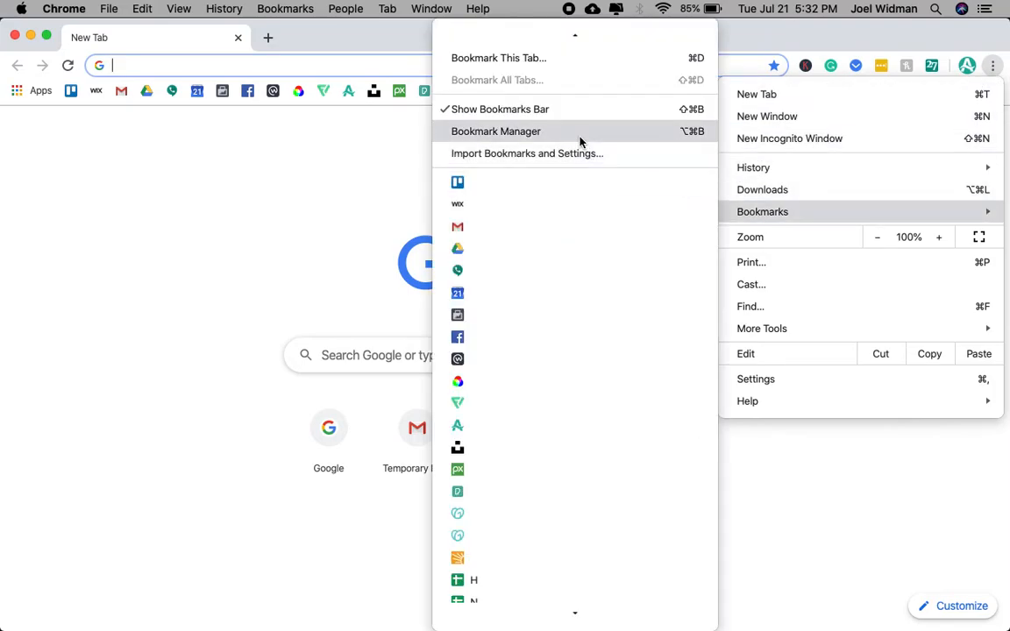
Open the Bookmark Manager from the Chrome menu.
click(580, 132)
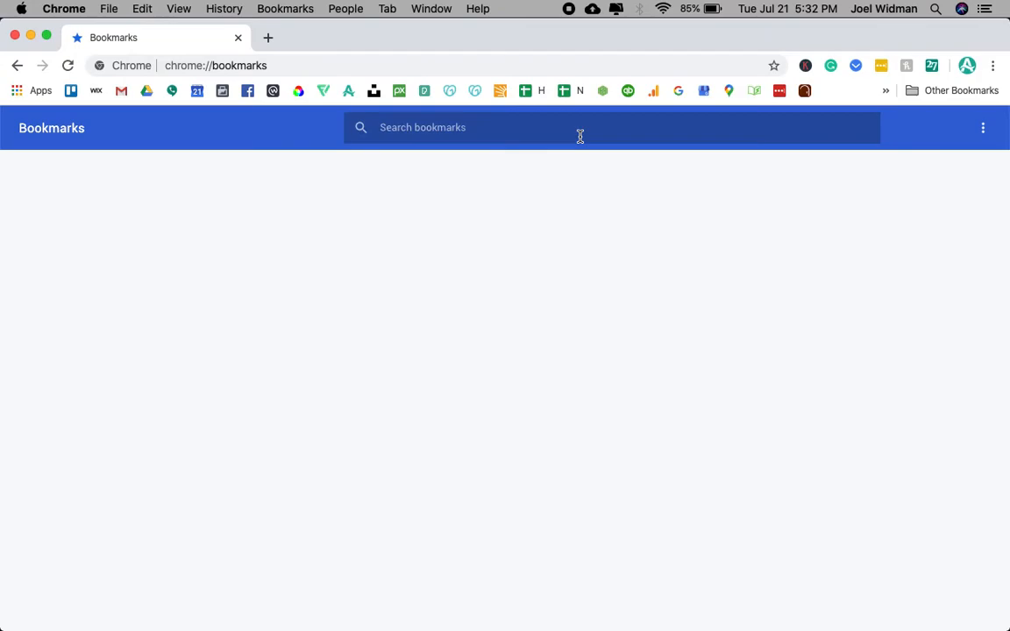
Export all bookmarks as bookmarks_7_21_20.html to the Desktop, then close the browser window.
click(982, 132)
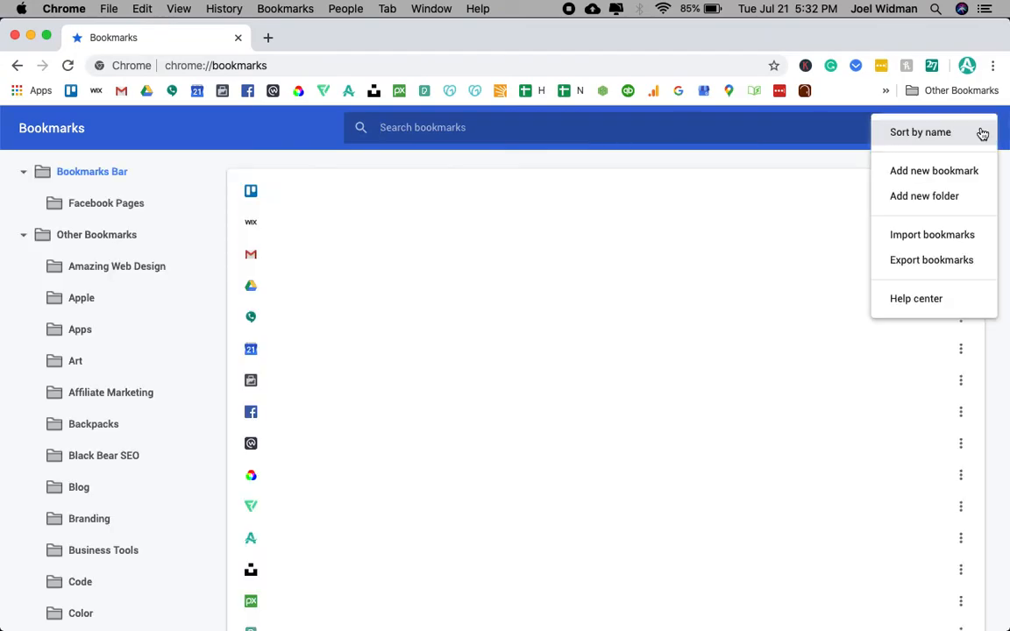
click(922, 260)
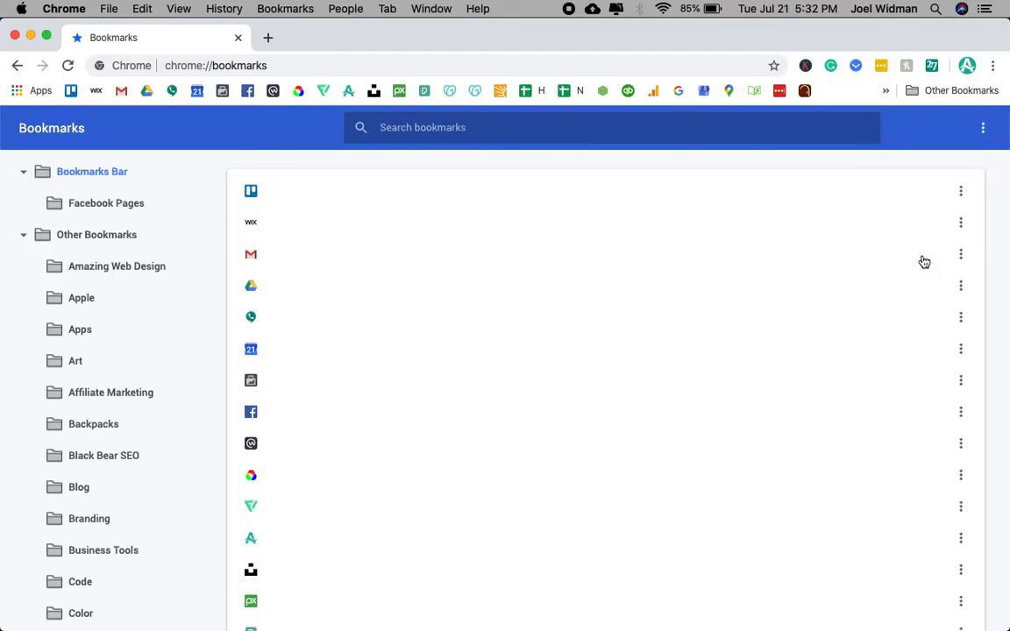
click(237, 244)
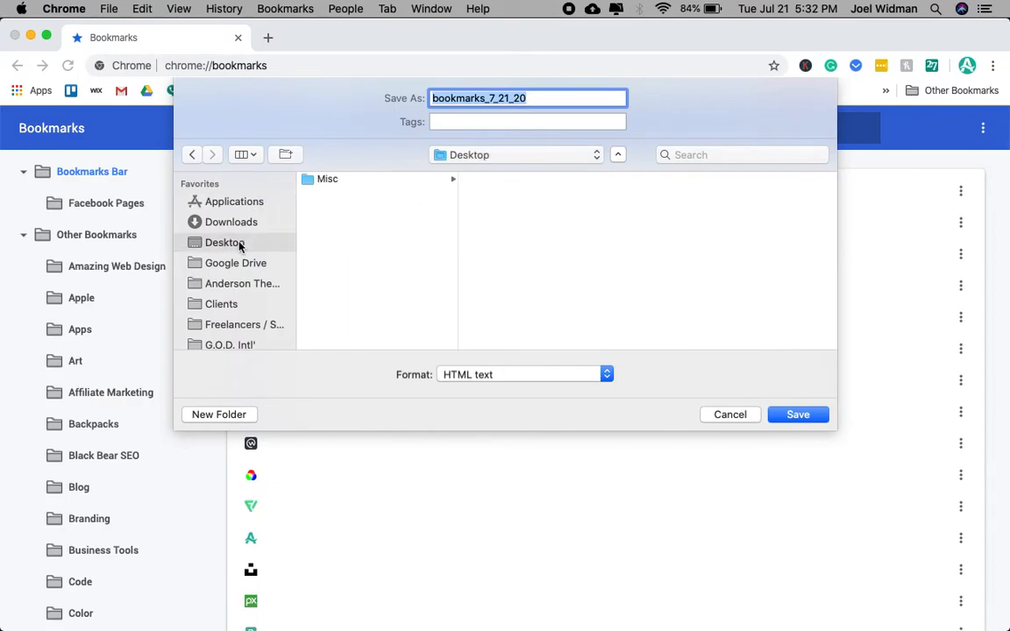
key(Return)
click(238, 38)
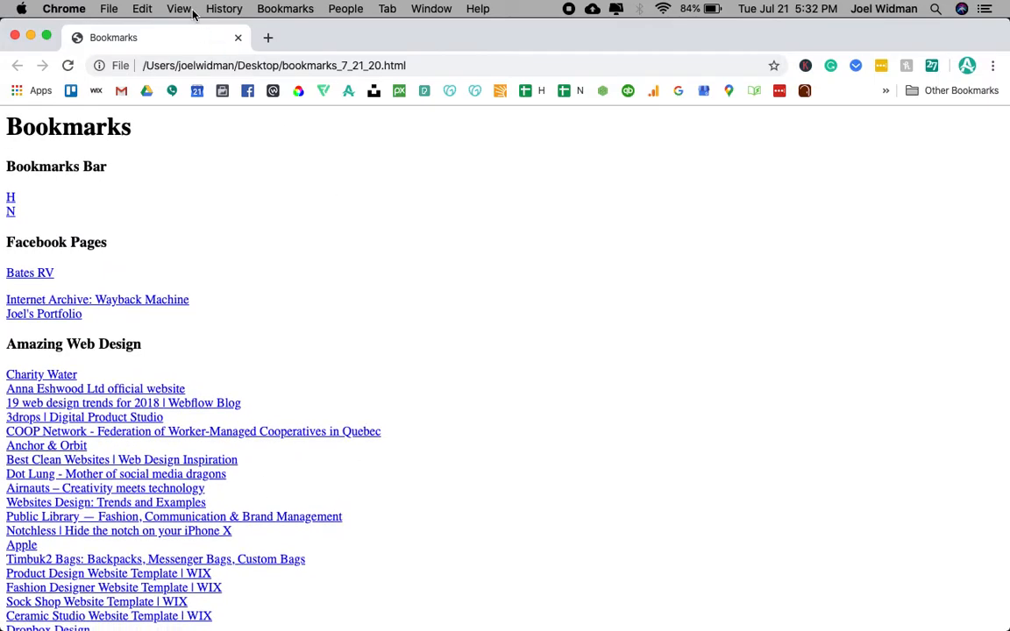
click(237, 38)
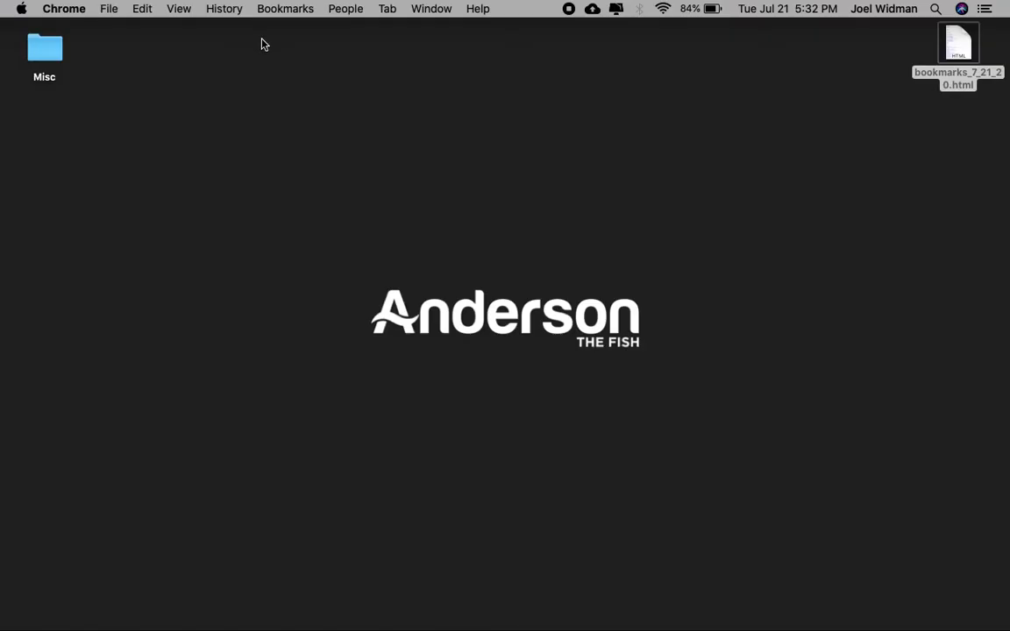
click(588, 117)
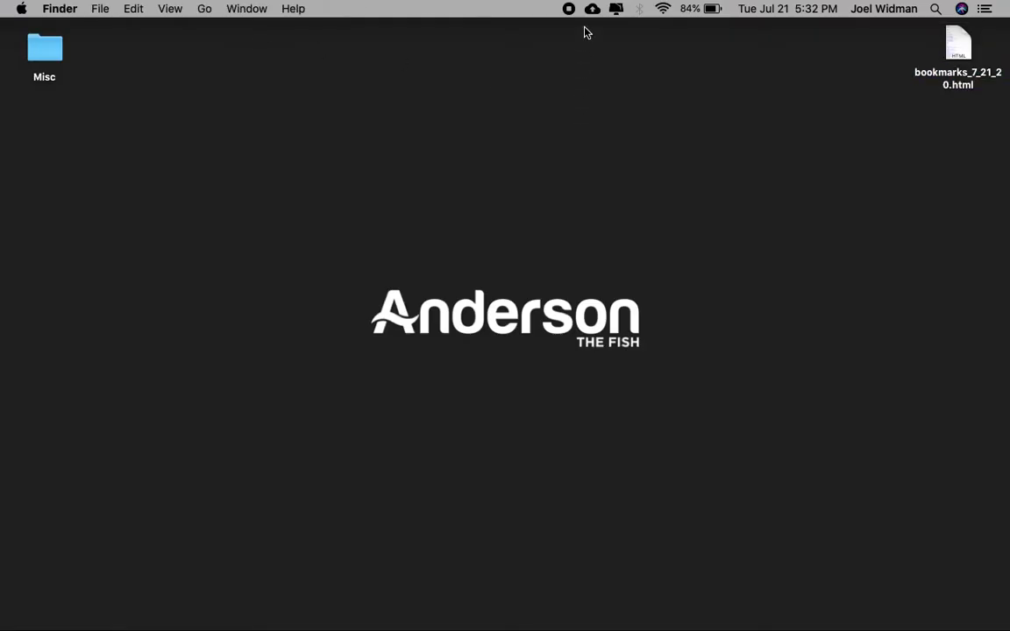